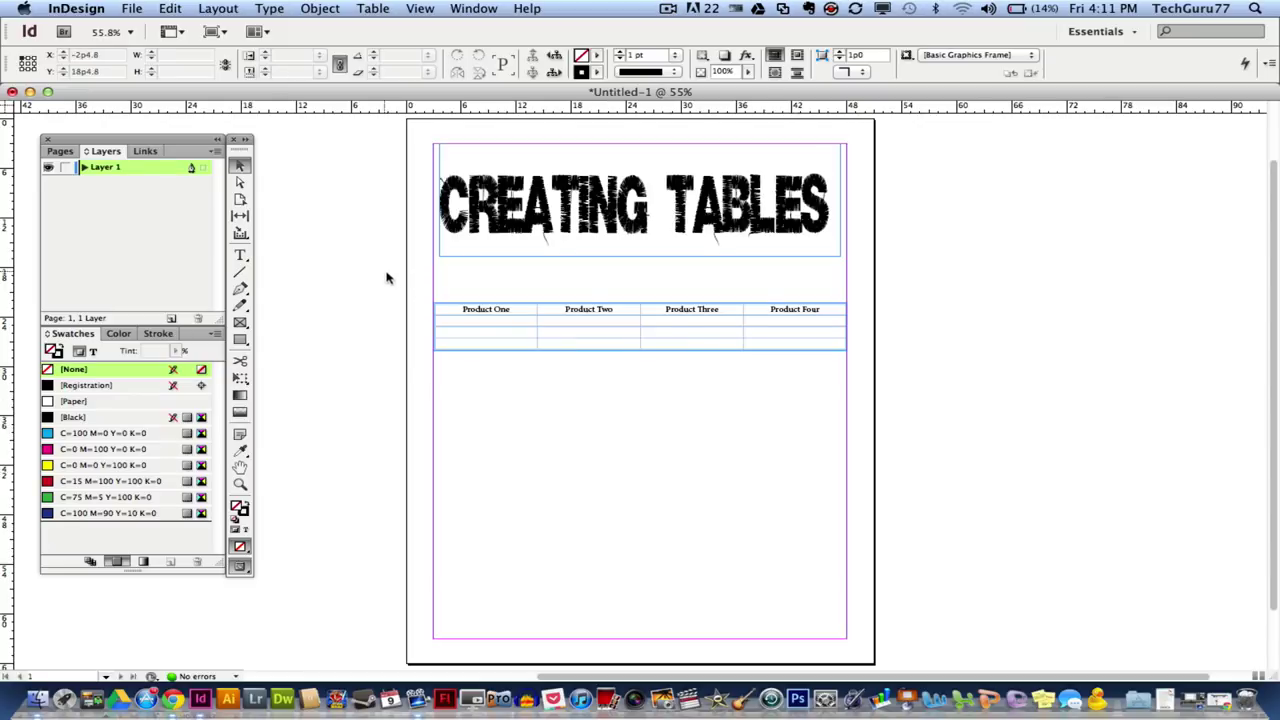
# Draw an empty text frame, about 44p4.2 by 15p9.6, below the product table.
pyautogui.click(376, 12)
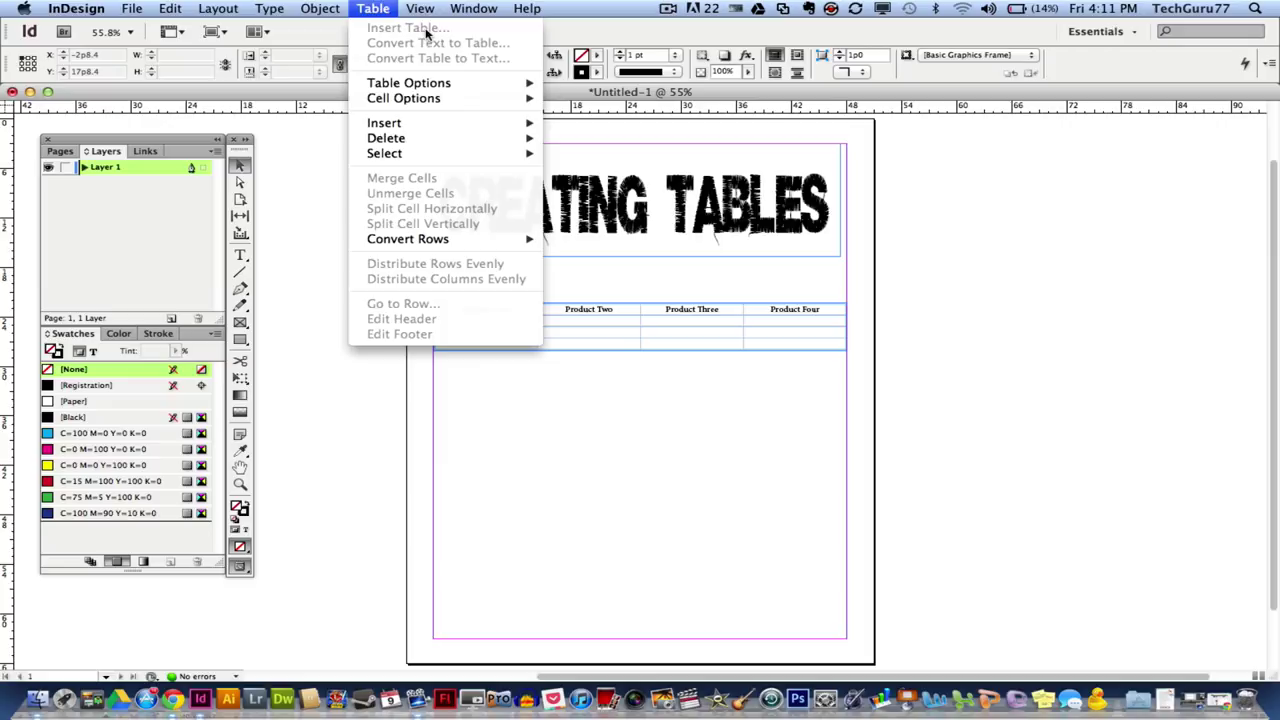
pyautogui.click(380, 420)
pyautogui.click(240, 255)
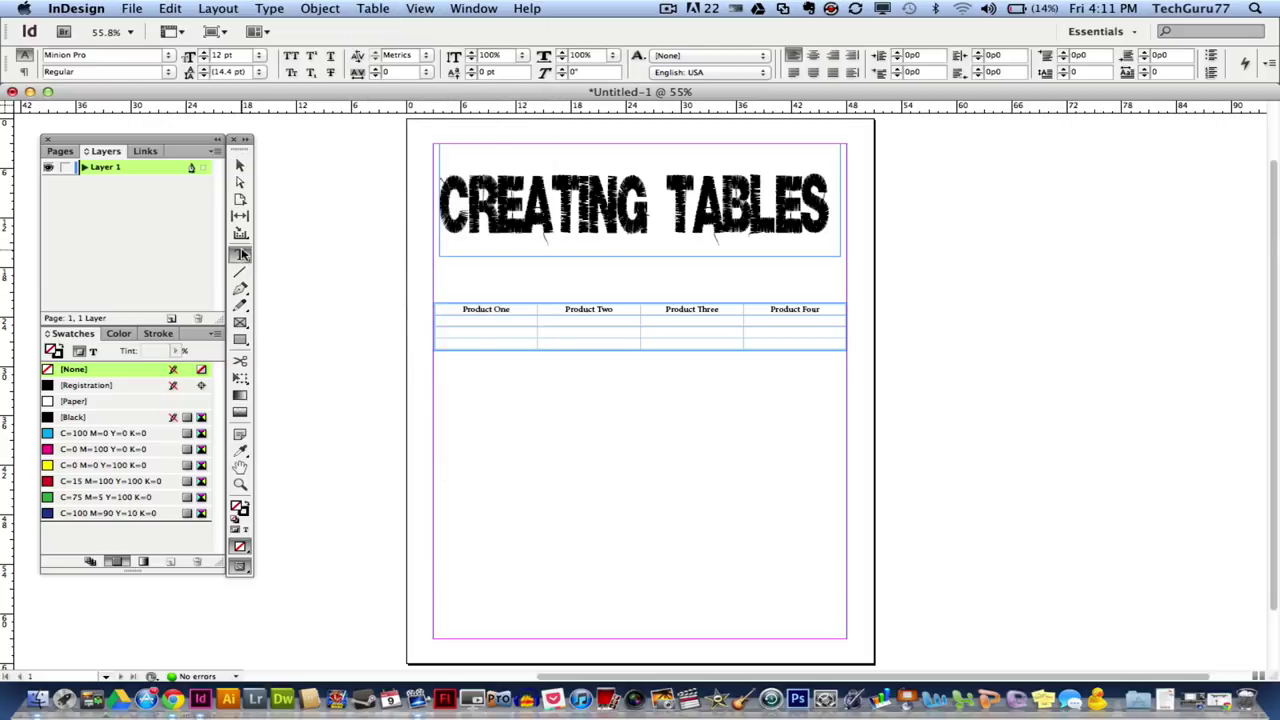
pyautogui.moveTo(436, 383); pyautogui.dragTo(846, 518)
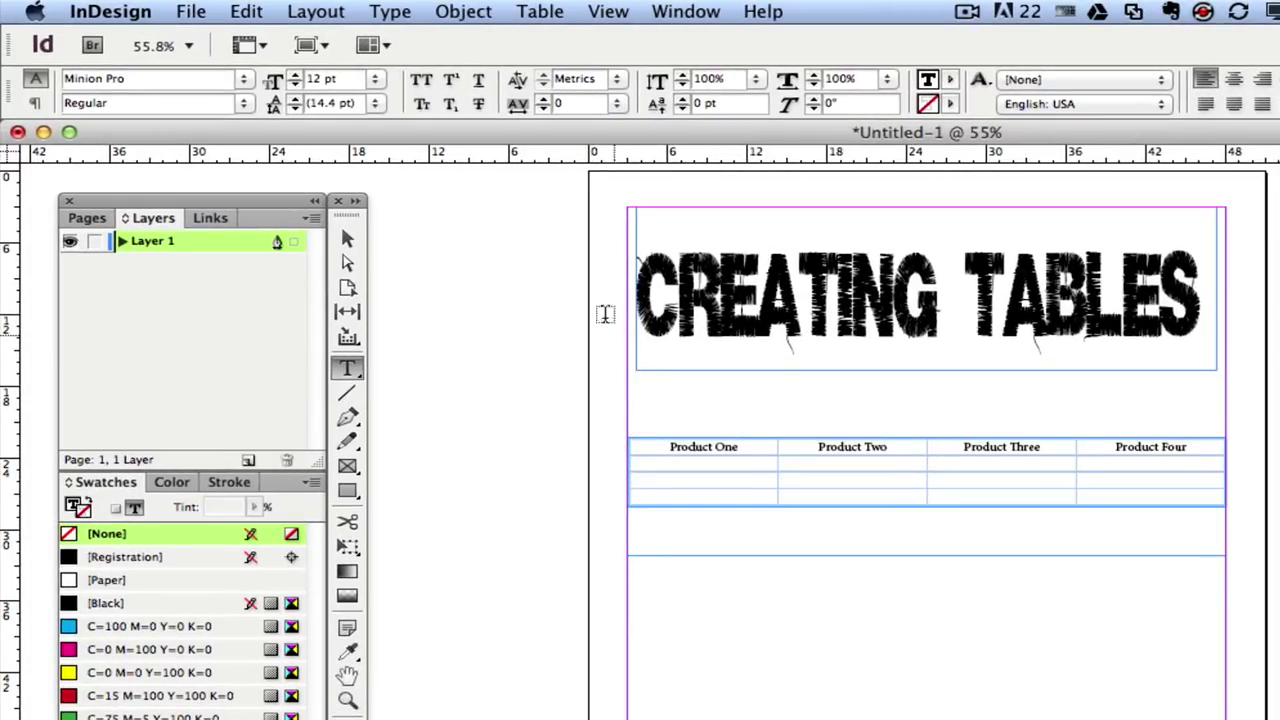
# Start Insert Table with 4 body rows and 4 columns and show the Table Style list.
pyautogui.click(538, 14)
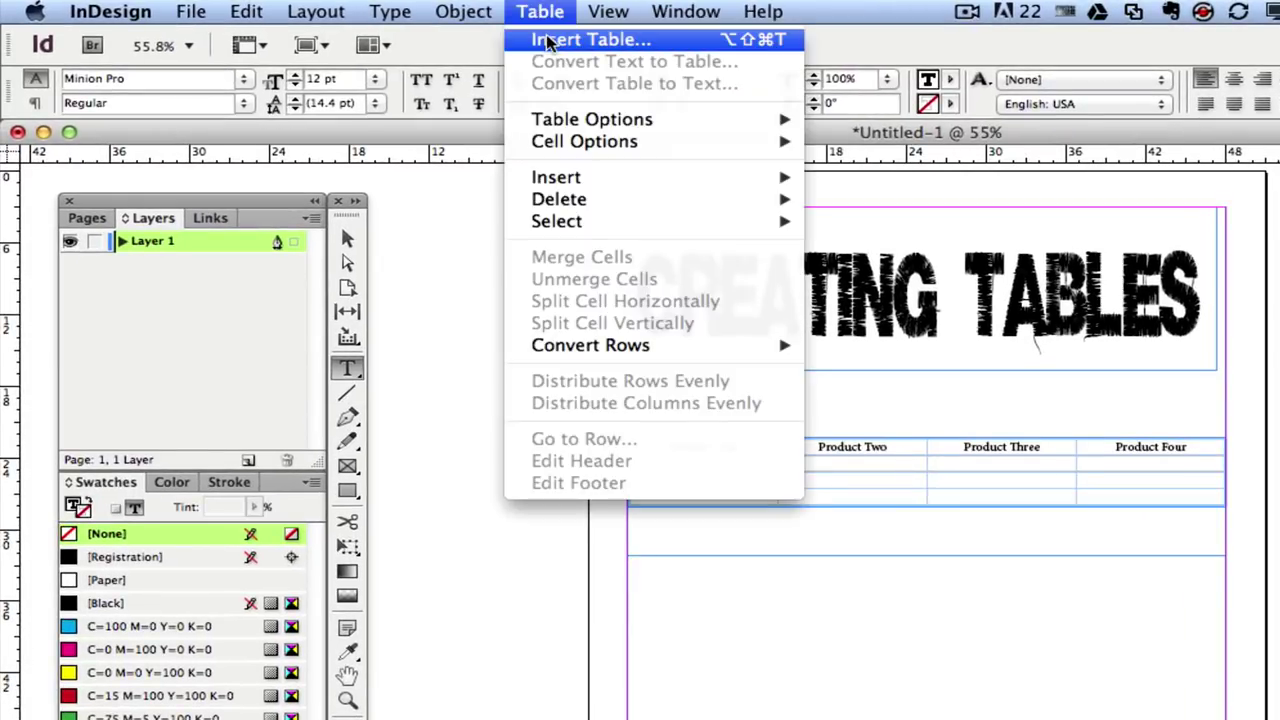
pyautogui.click(545, 40)
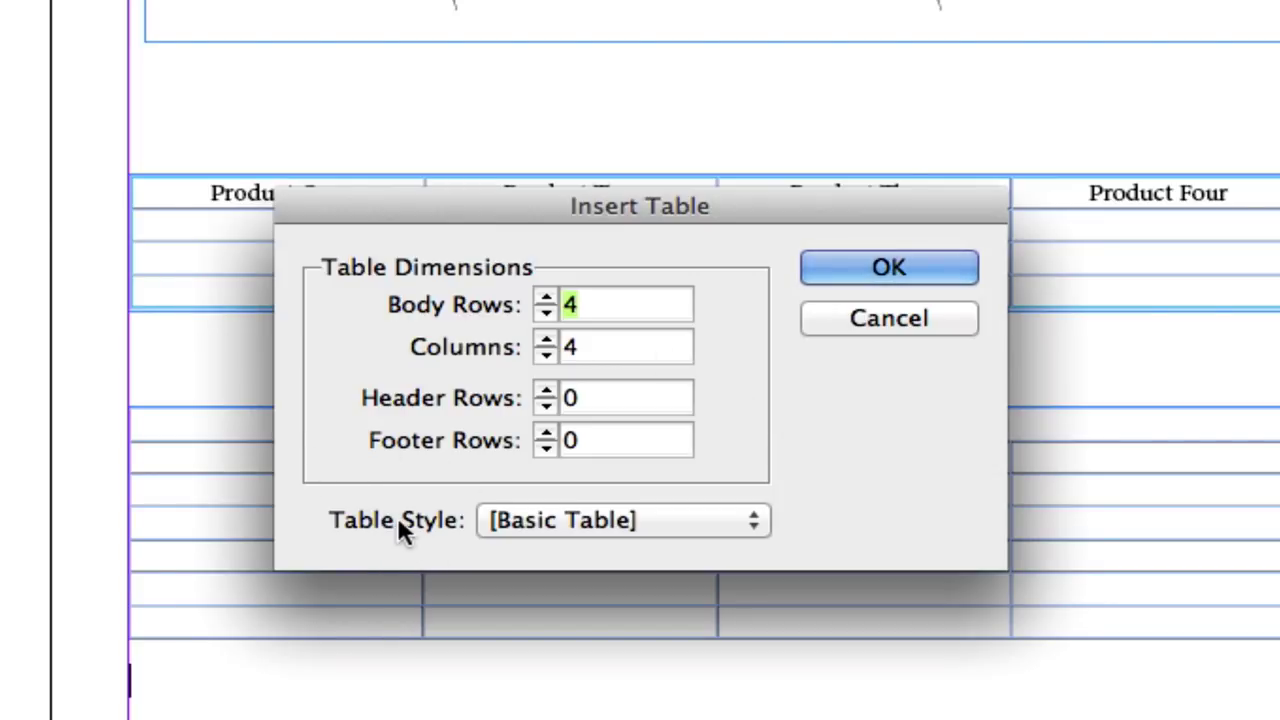
pyautogui.click(560, 522)
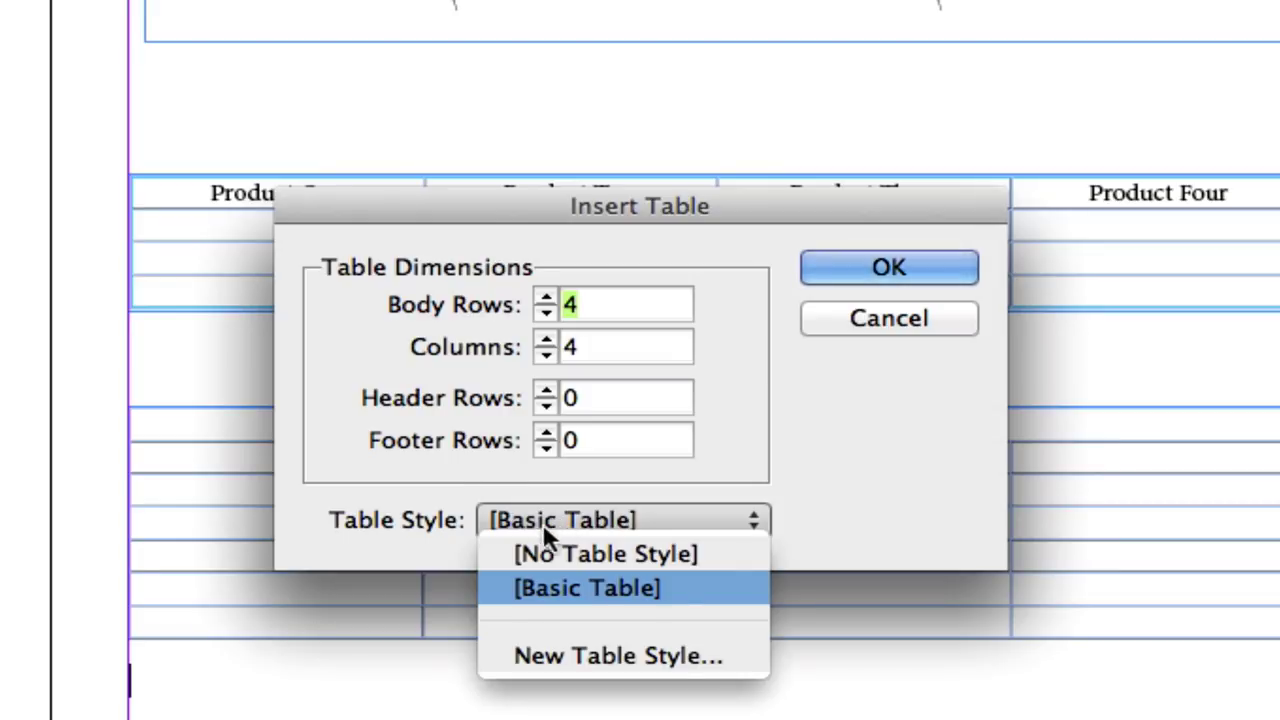
pyautogui.click(531, 655)
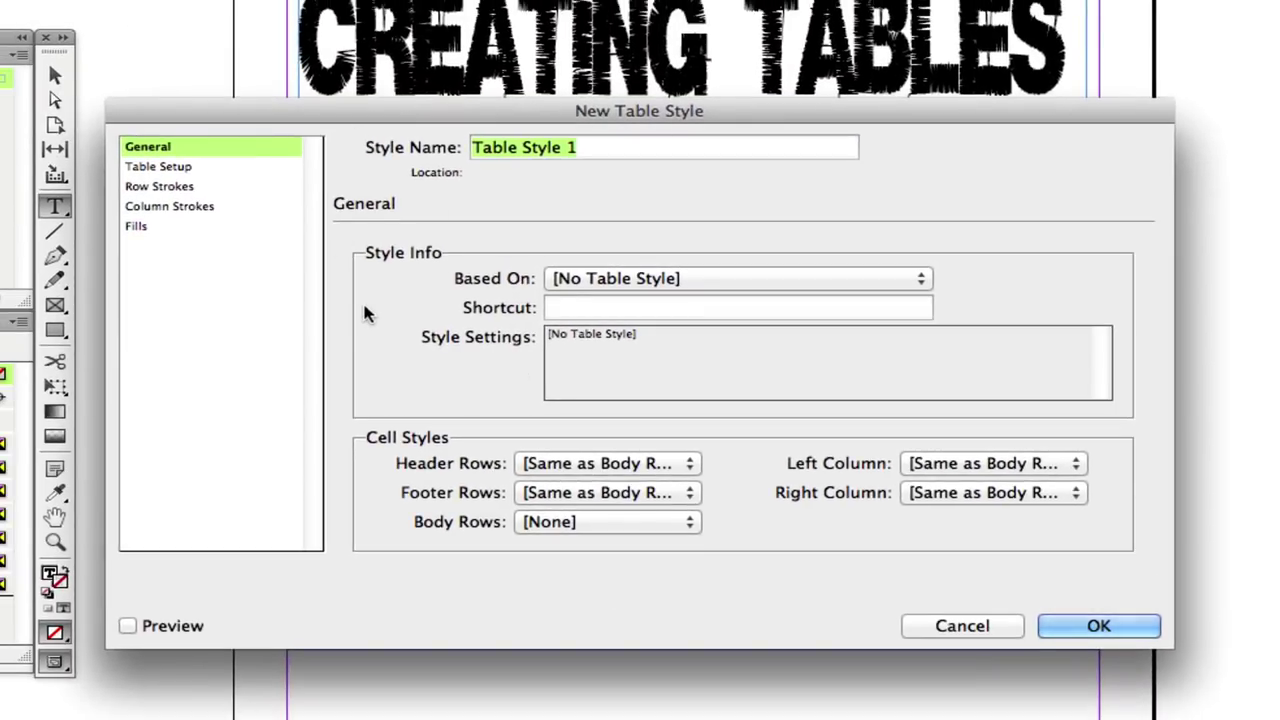
pyautogui.click(191, 166)
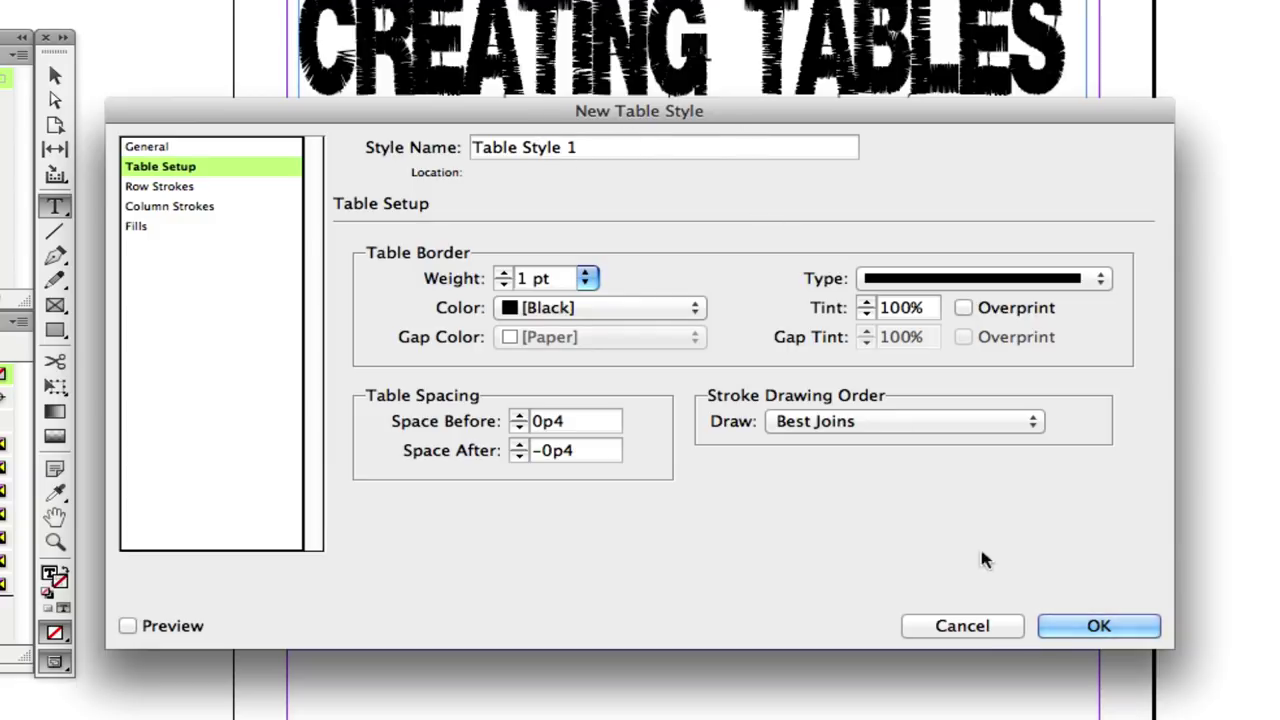
pyautogui.click(971, 626)
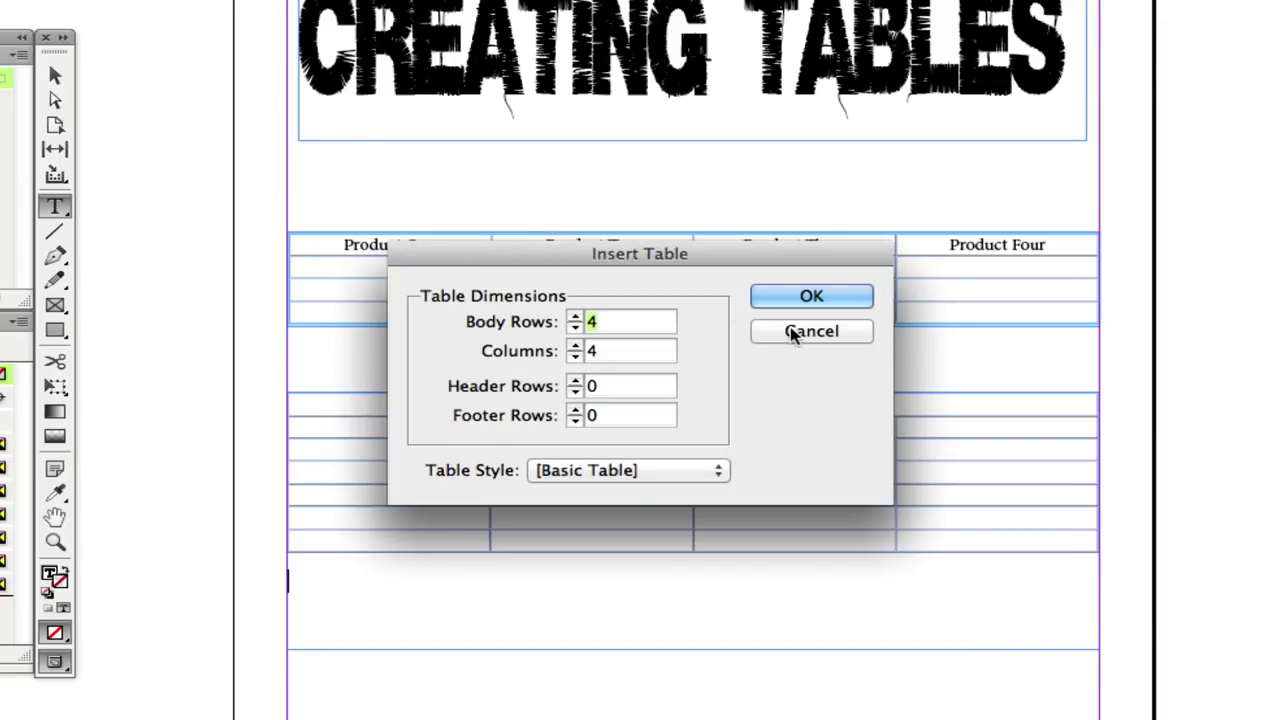
# Cancel Insert Table and center-align the text in the title row and the rows below.
pyautogui.click(790, 333)
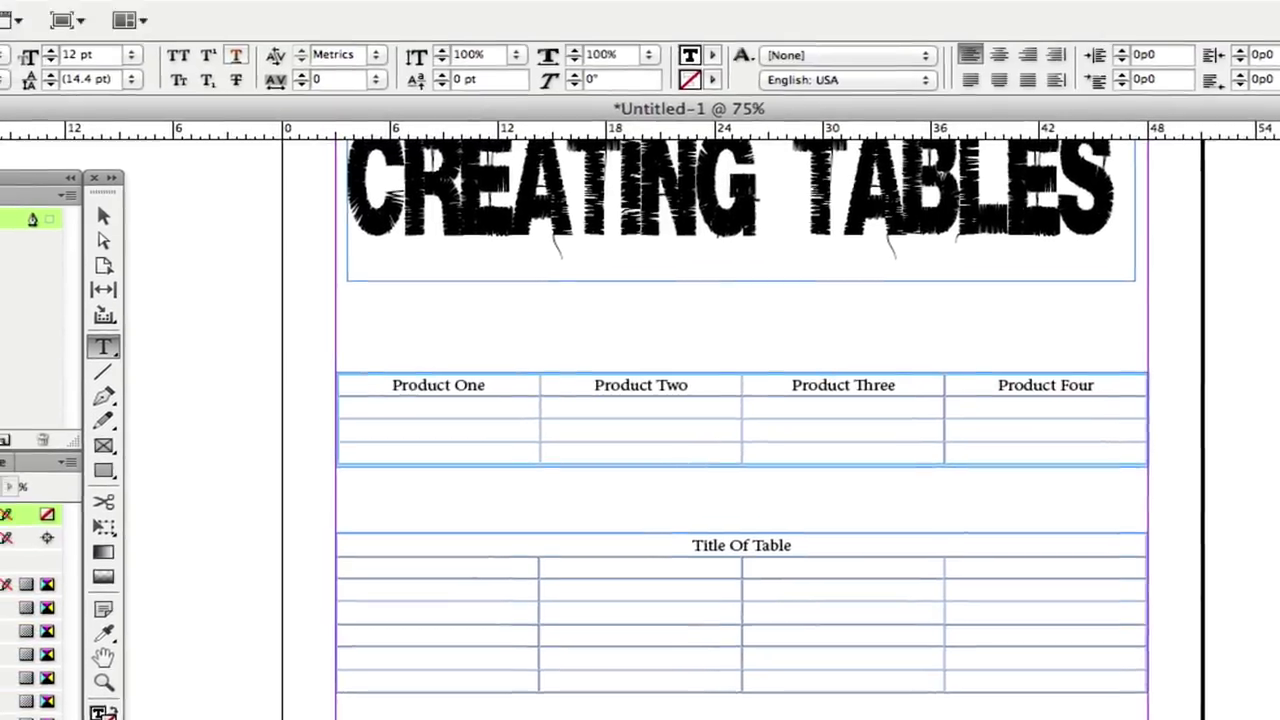
pyautogui.click(309, 11)
pyautogui.moveTo(386, 120)
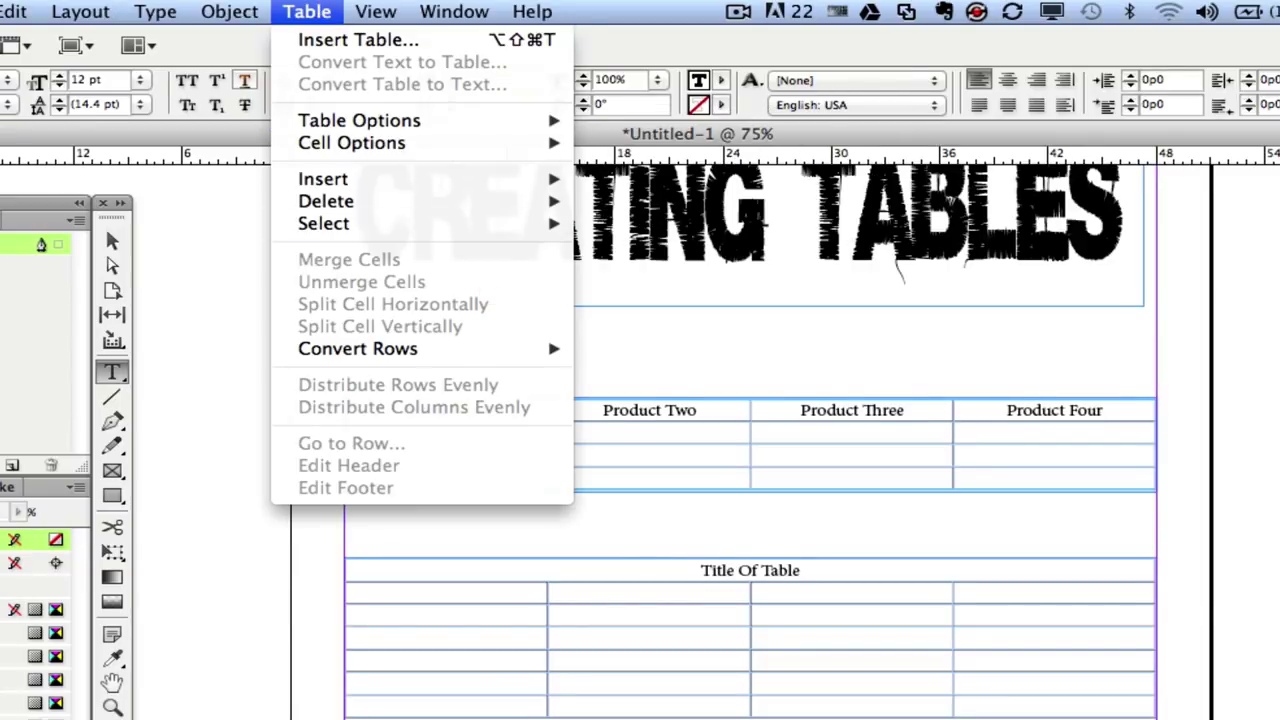
pyautogui.press('Escape')
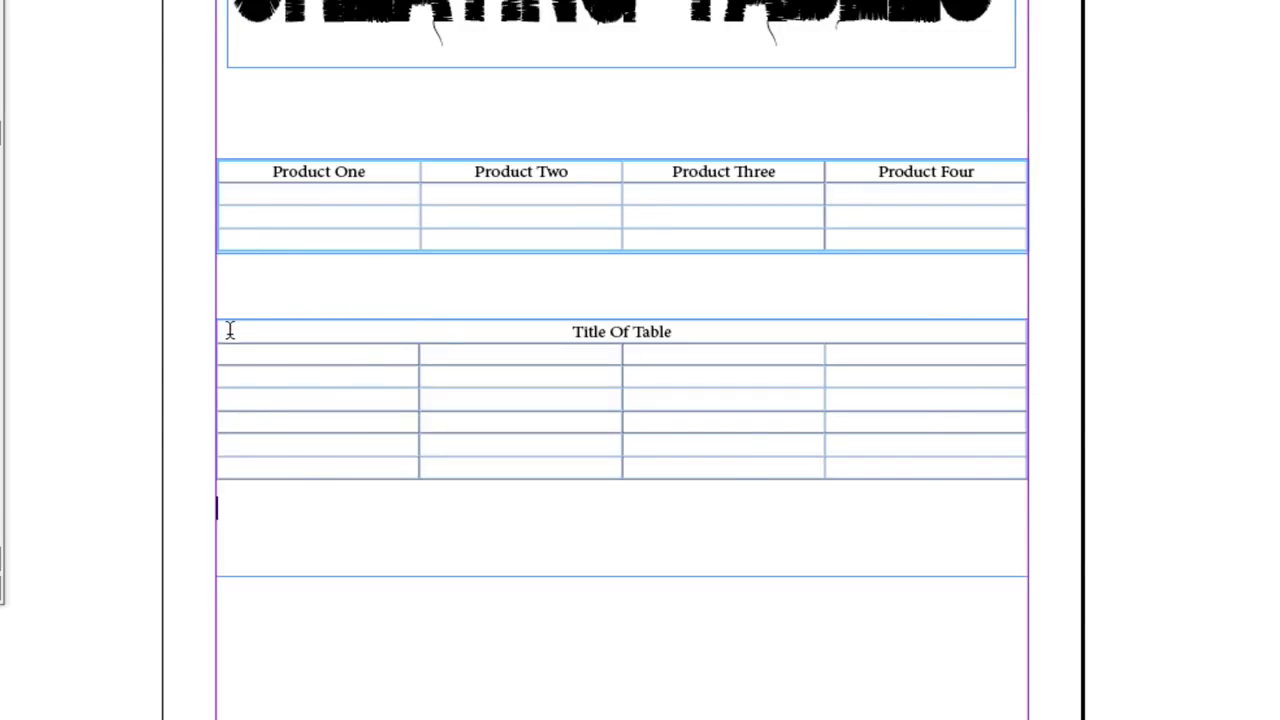
pyautogui.moveTo(229, 331); pyautogui.dragTo(914, 466)
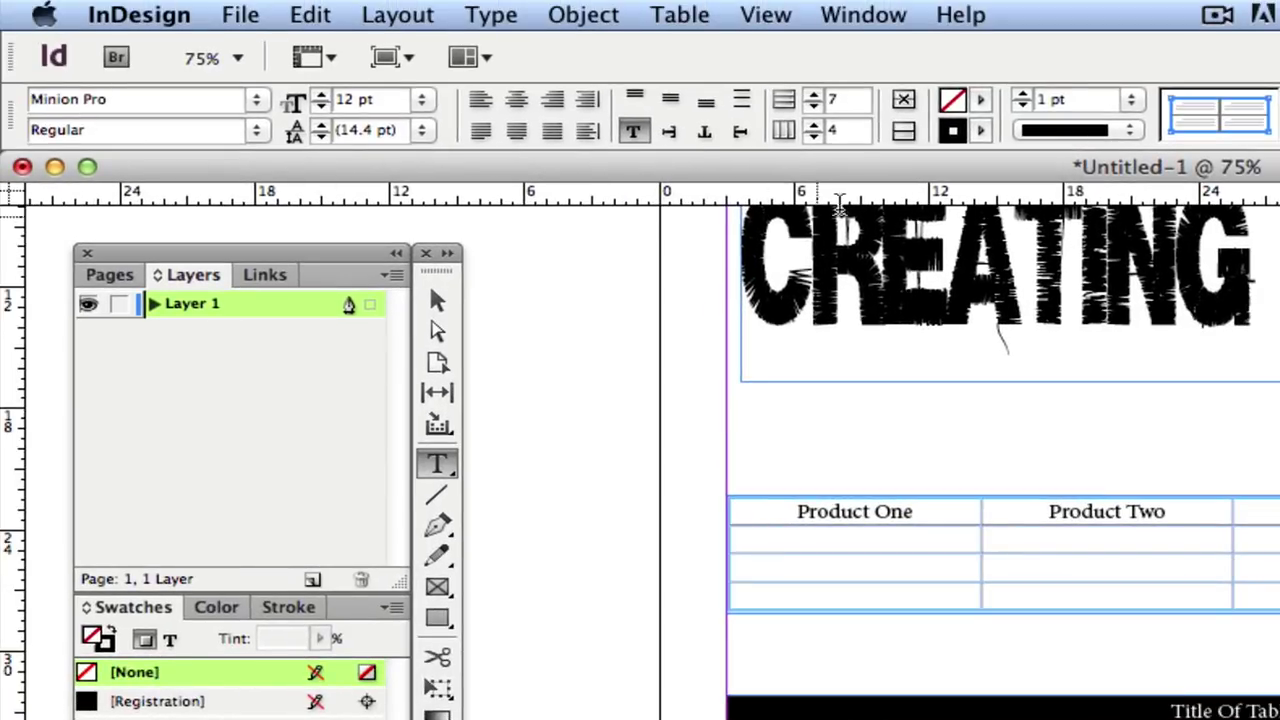
pyautogui.click(672, 102)
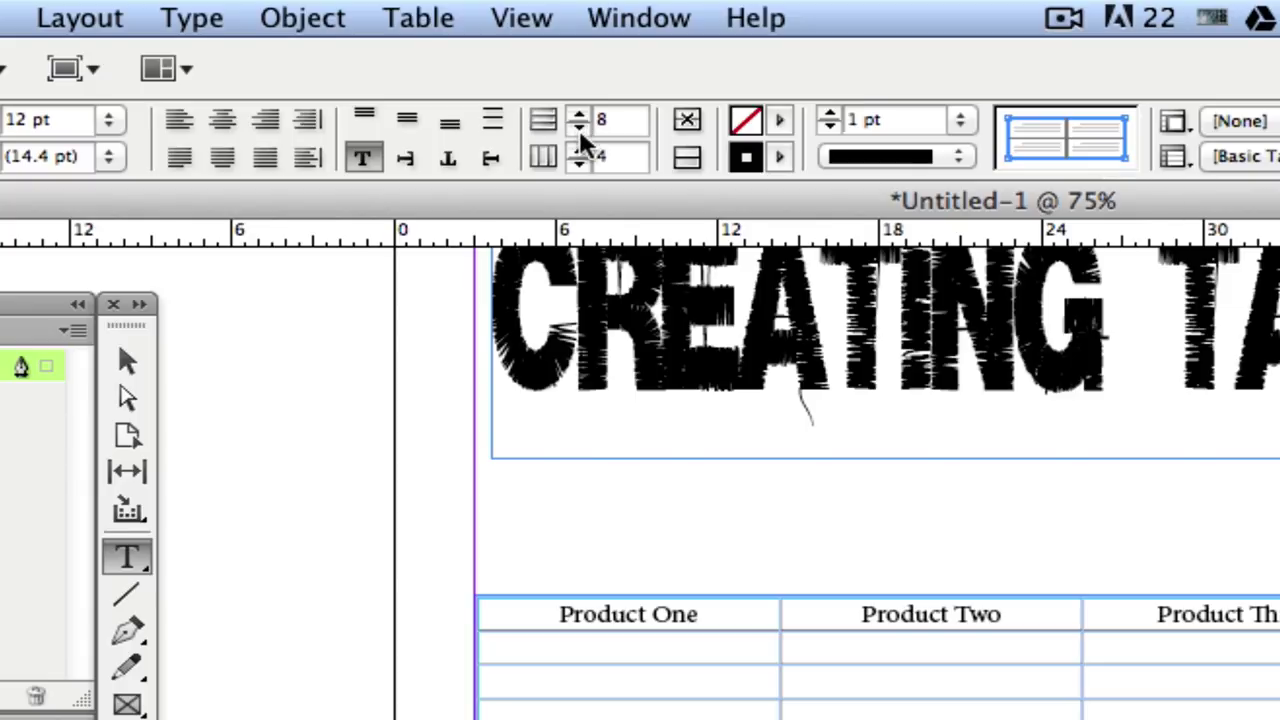
# Lower the table's Number of Rows from 8 to 7, confirming the row deletion.
pyautogui.click(579, 128)
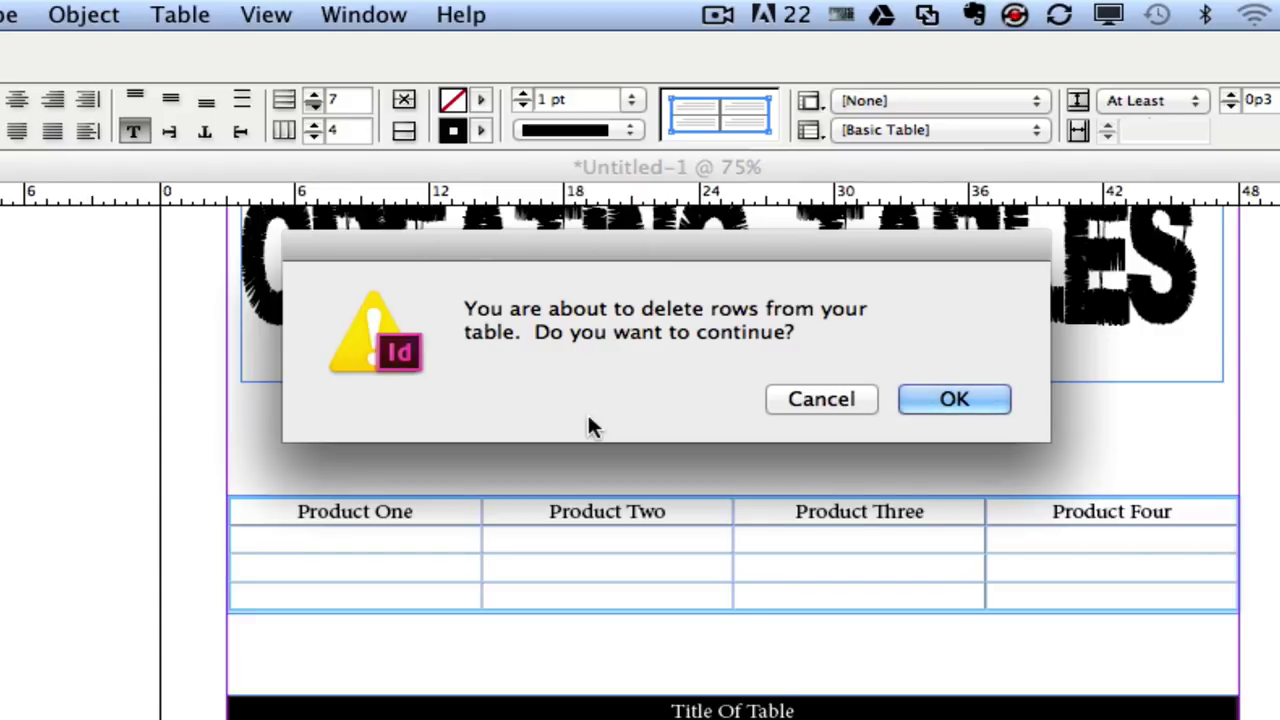
pyautogui.click(932, 399)
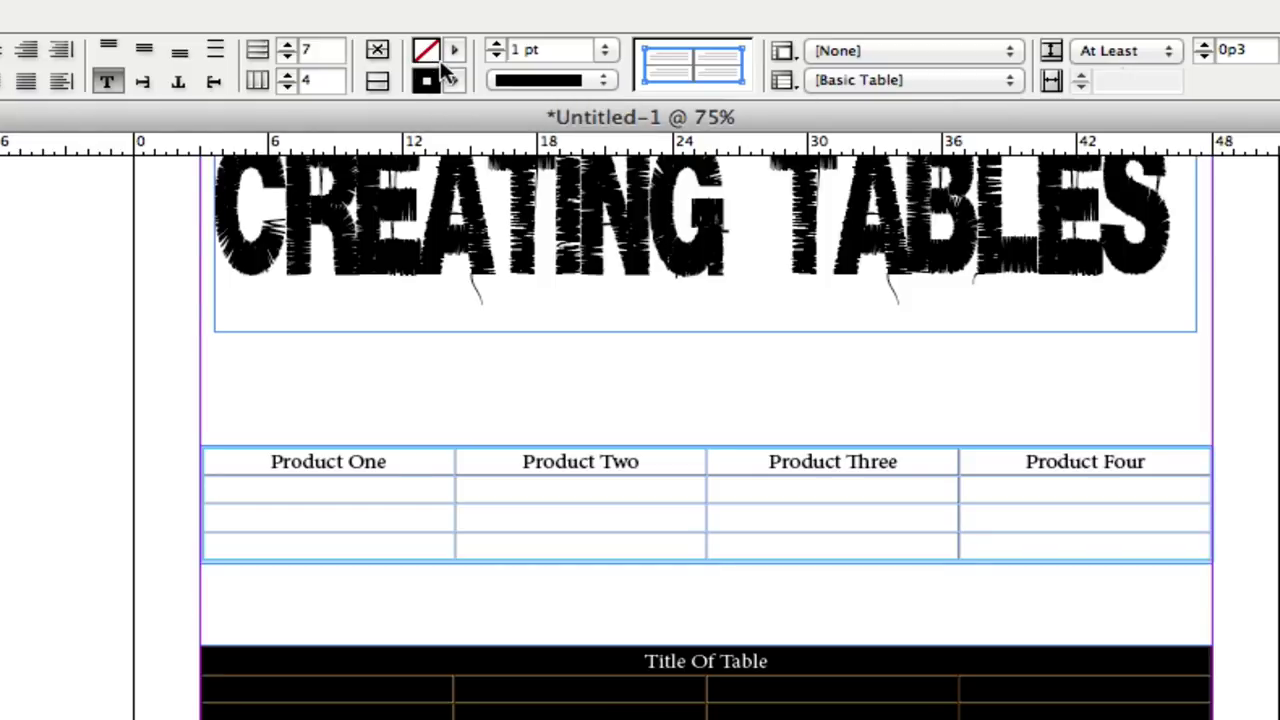
# Fill the selected cells with yellow C=0 M=0 Y=100 K=0, then select the whole table.
pyautogui.click(455, 50)
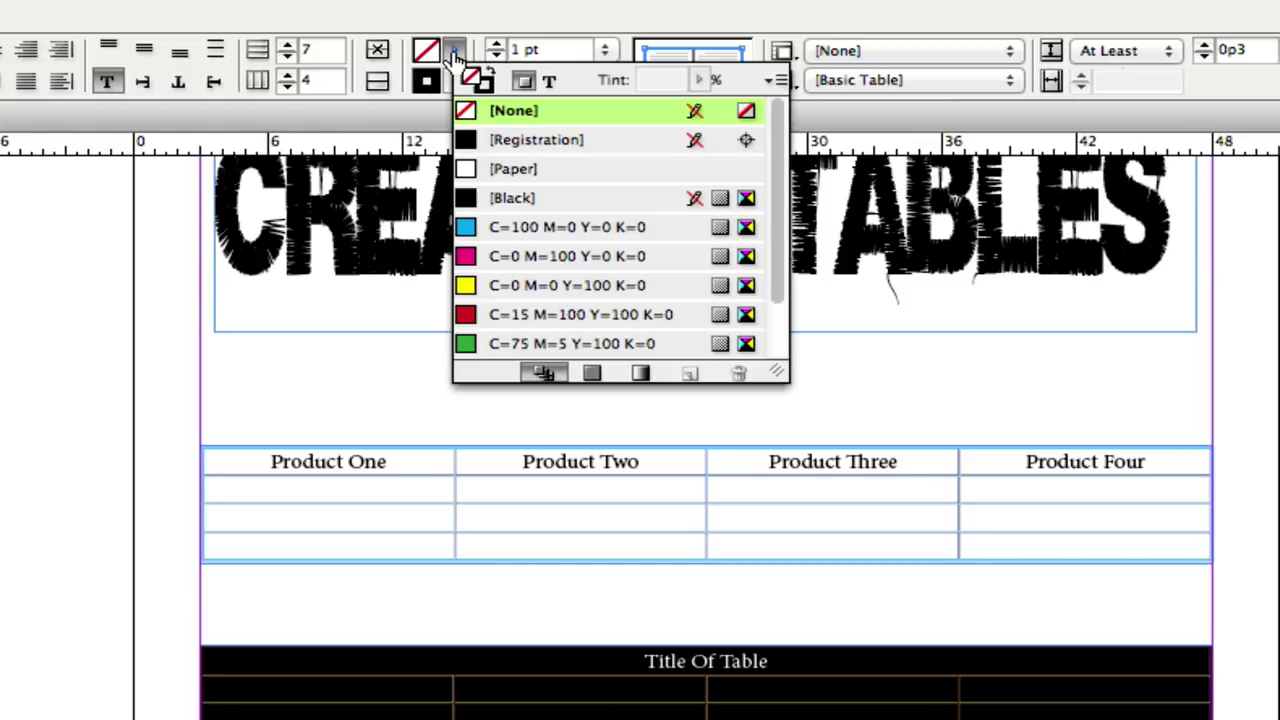
pyautogui.click(524, 285)
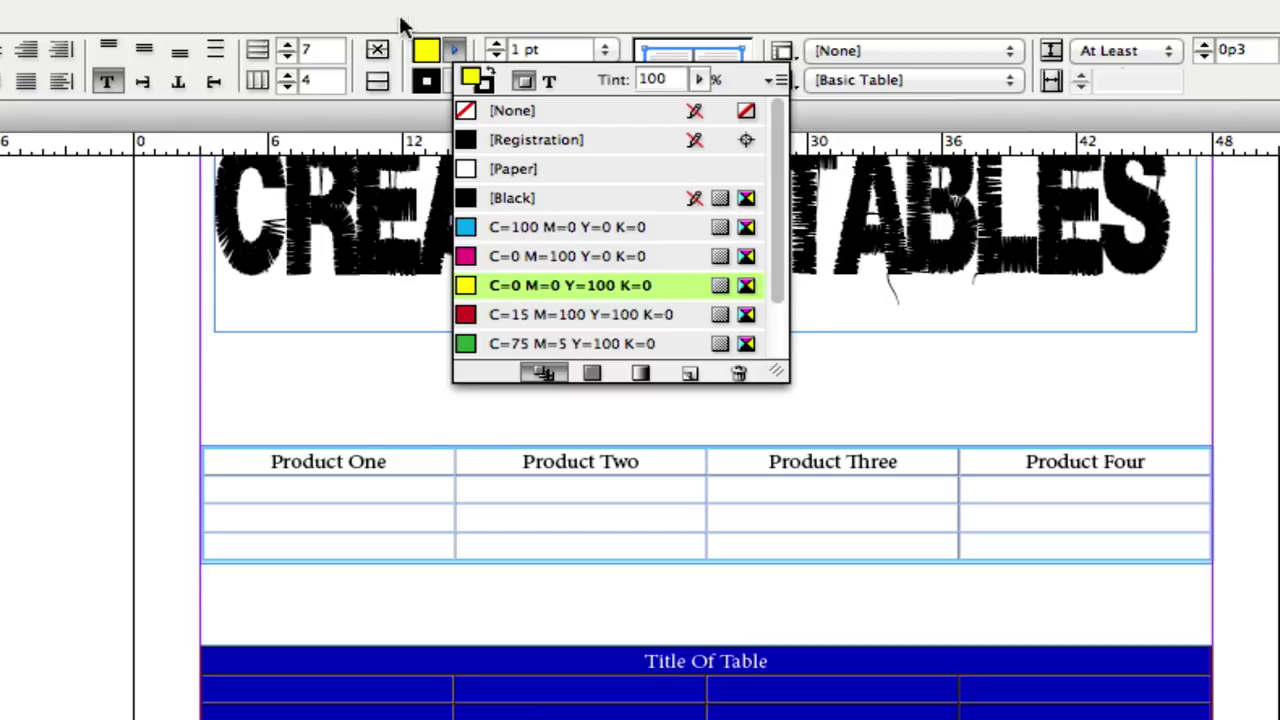
pyautogui.click(428, 14)
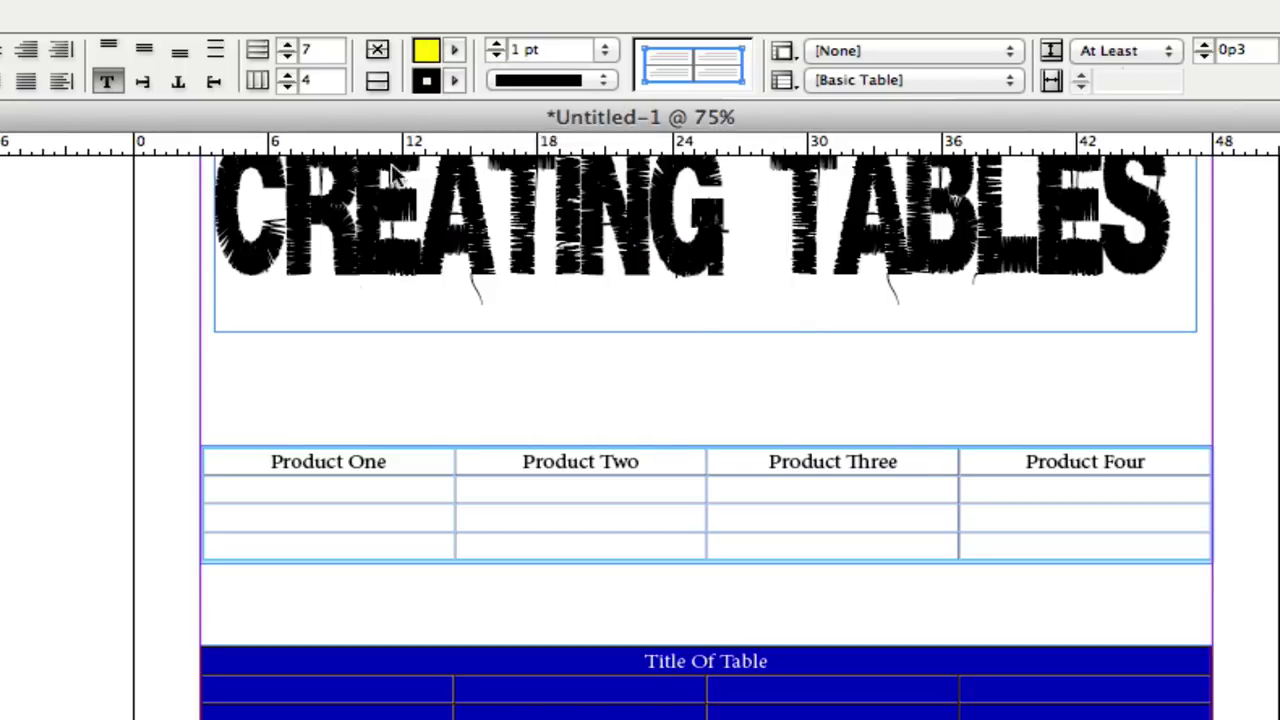
pyautogui.click(383, 684)
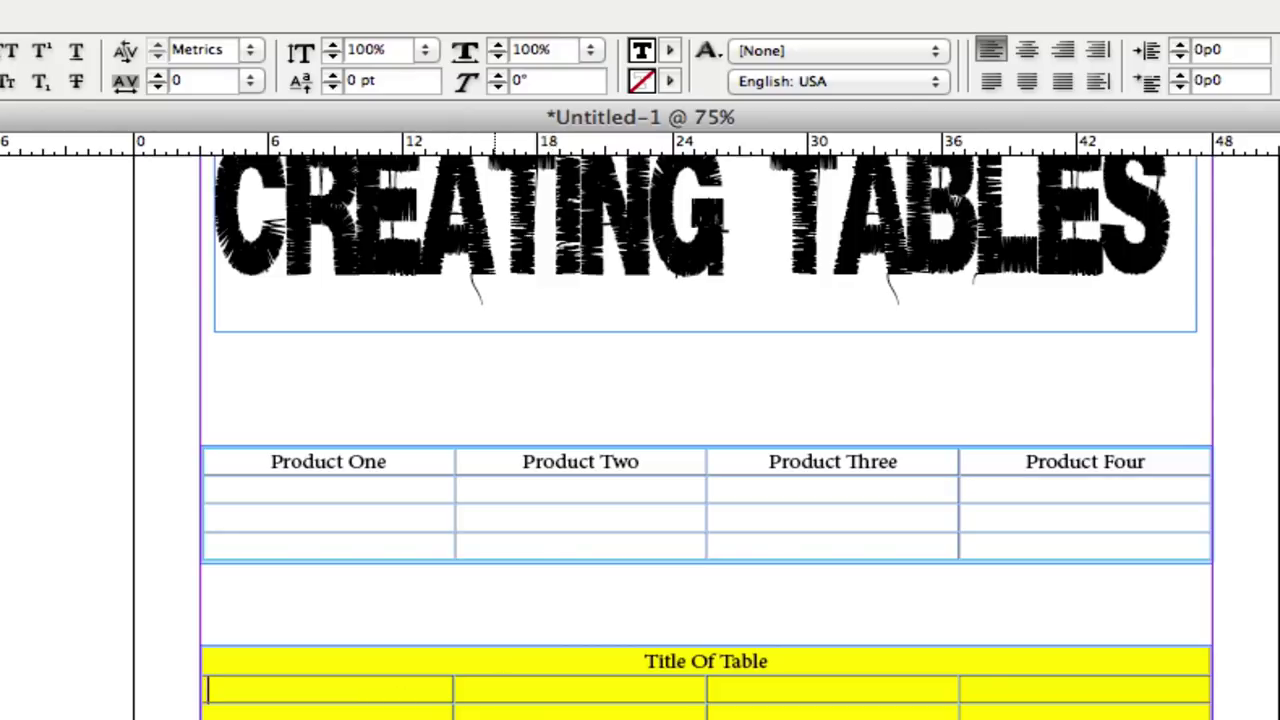
pyautogui.press('super+alt+a')
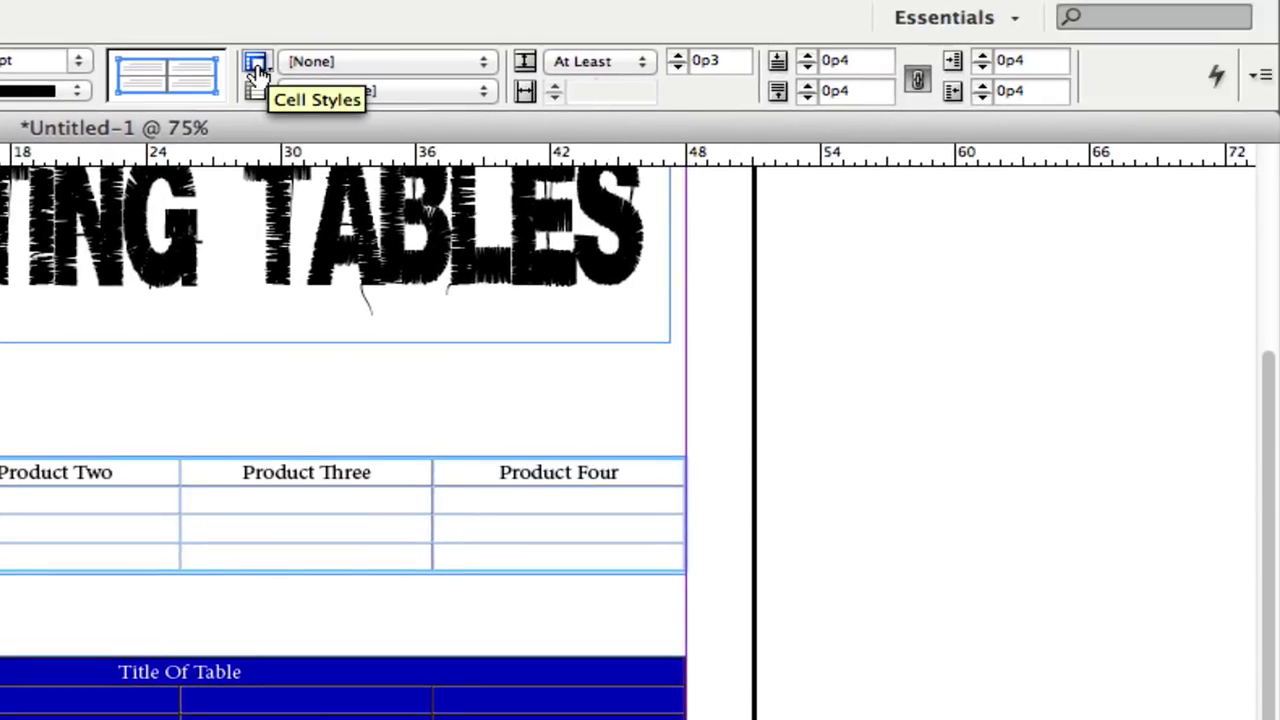
pyautogui.click(256, 65)
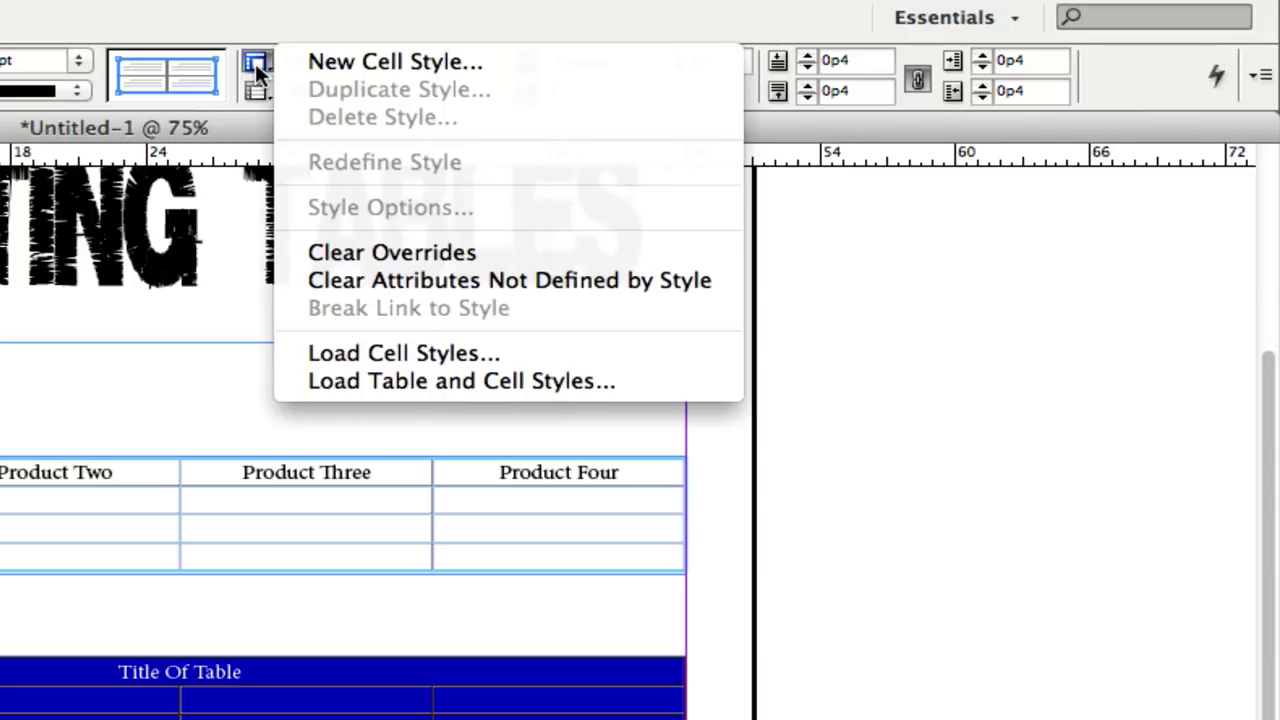
pyautogui.click(255, 63)
pyautogui.click(323, 66)
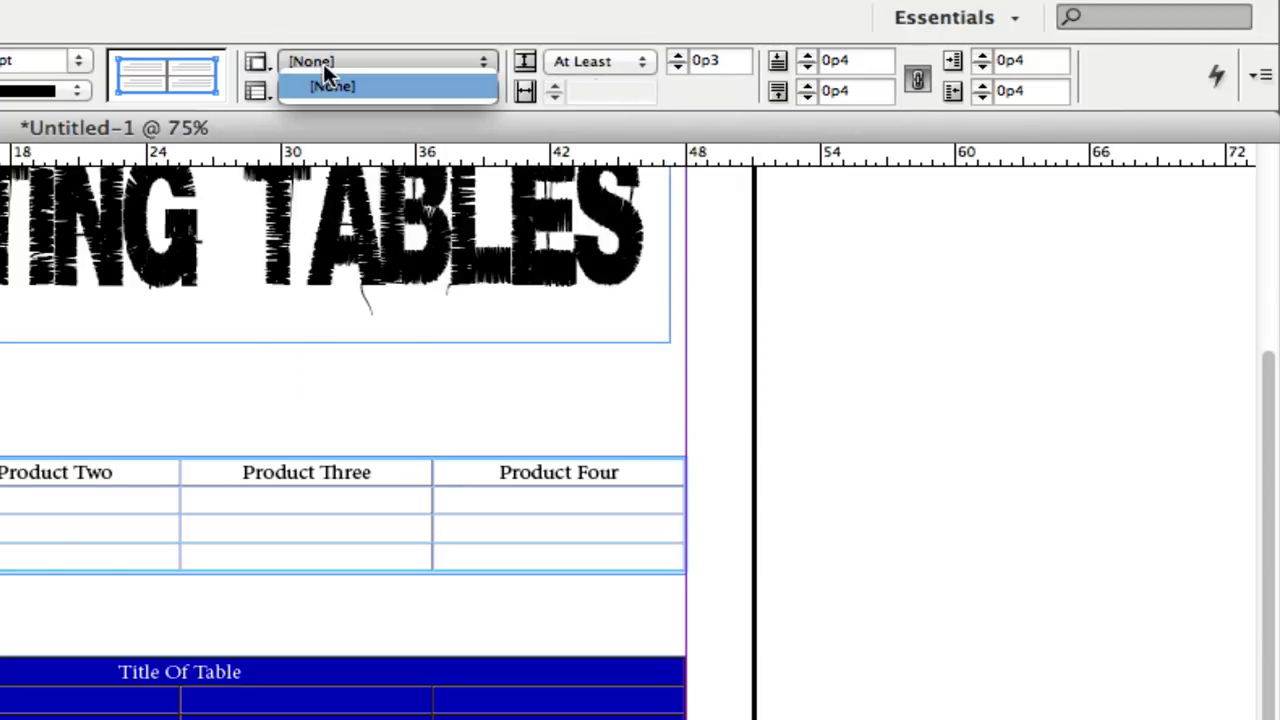
pyautogui.click(328, 63)
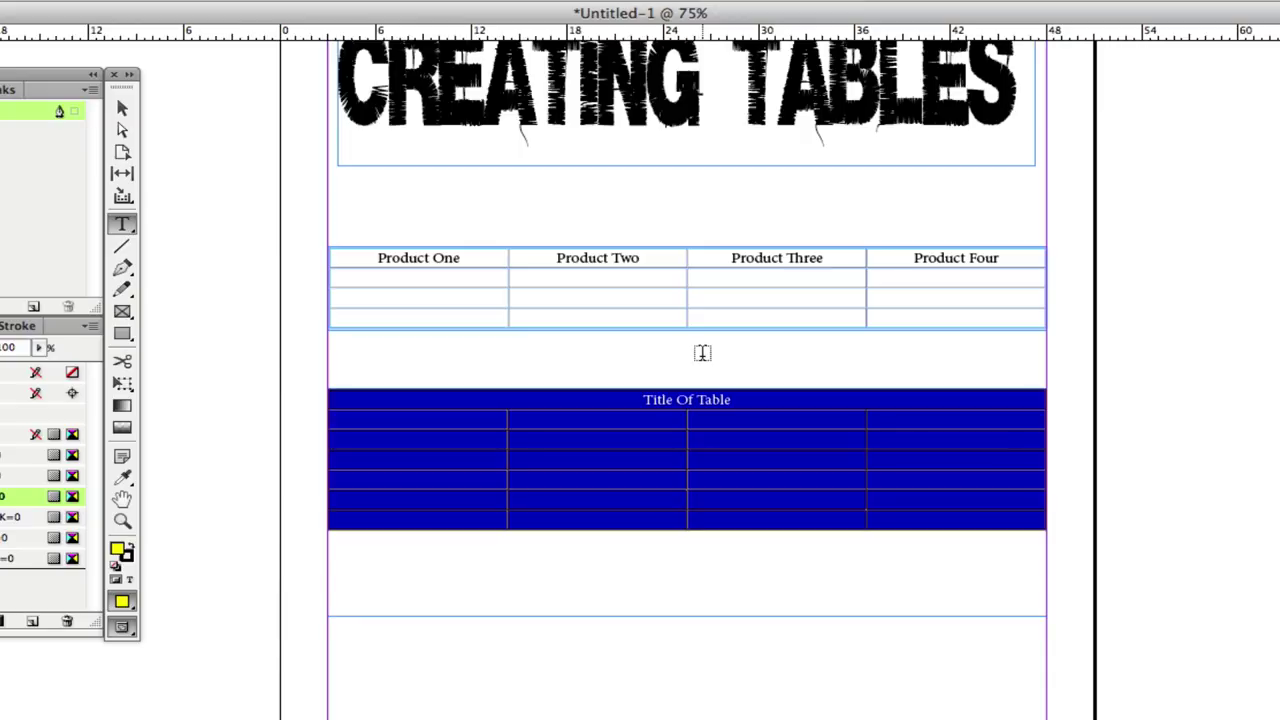
# Shrink the yellow table's frame to end just below the table, then undo and redo the title merge.
pyautogui.click(122, 109)
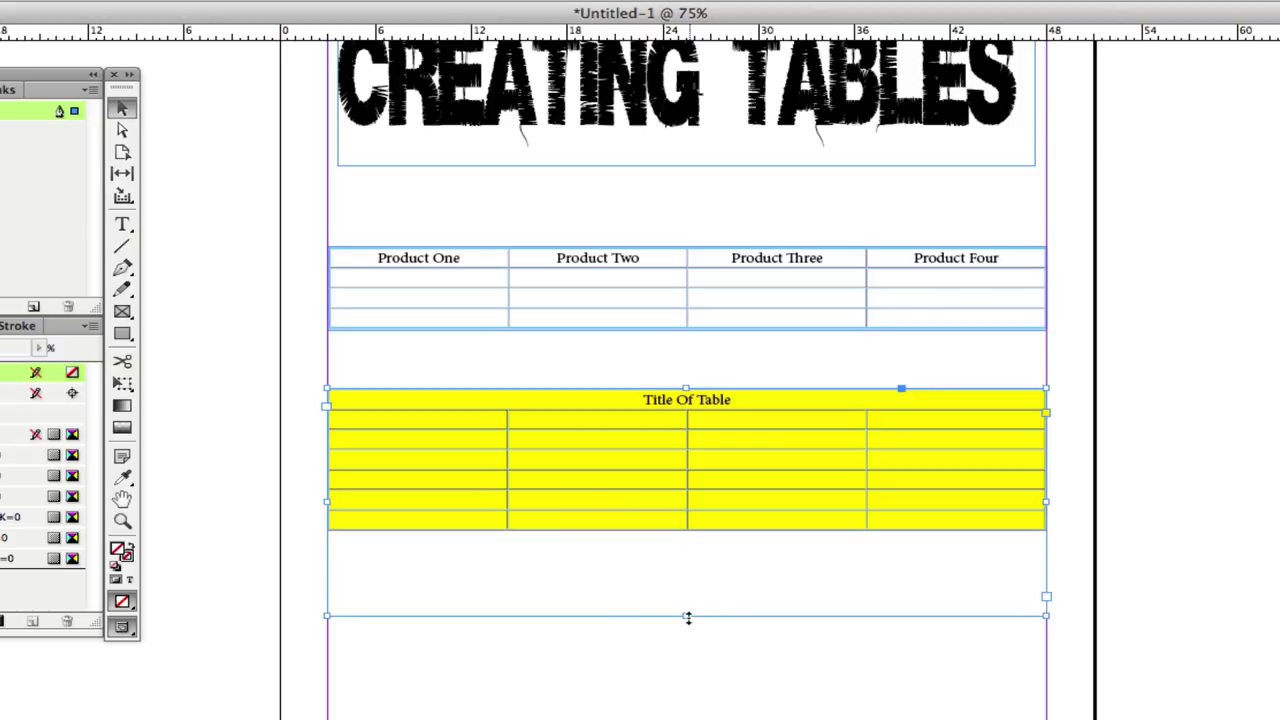
pyautogui.moveTo(687, 617); pyautogui.dragTo(669, 535)
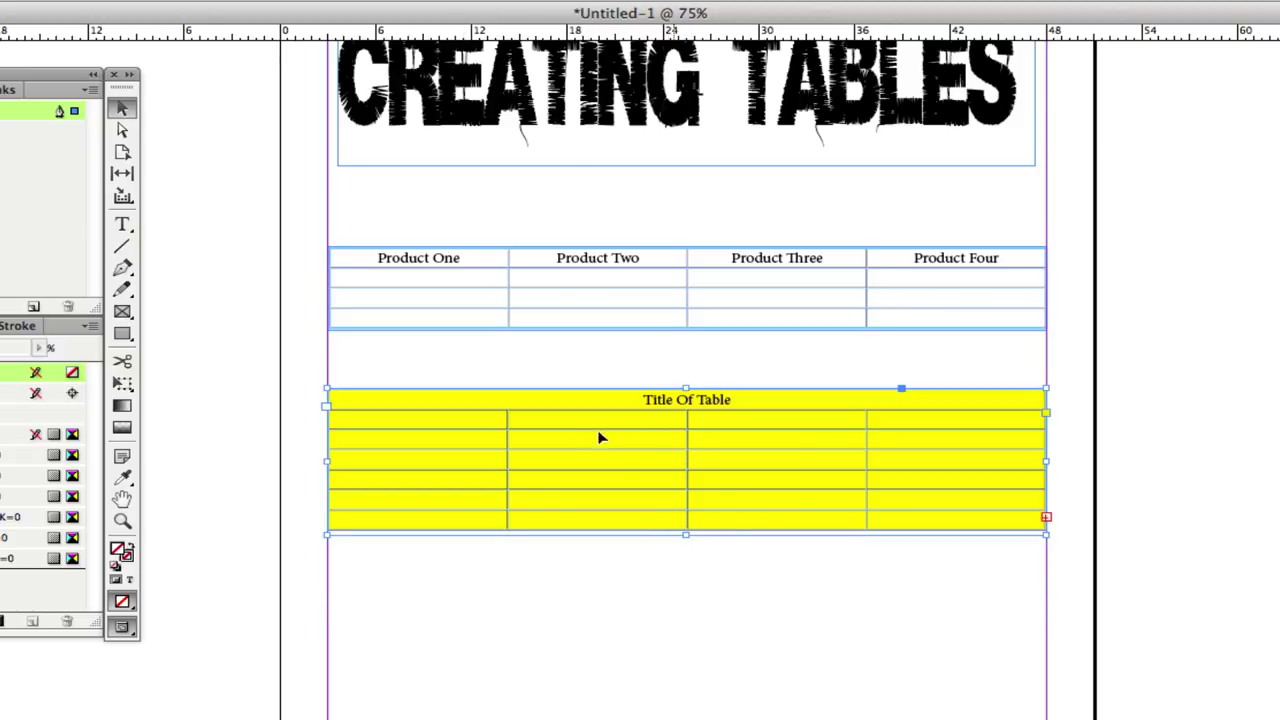
pyautogui.moveTo(573, 451)
pyautogui.mouseDown()
pyautogui.moveTo(586, 530)
pyautogui.moveTo(563, 434)
pyautogui.moveTo(680, 586)
pyautogui.moveTo(603, 457)
pyautogui.moveTo(571, 447)
pyautogui.mouseUp()
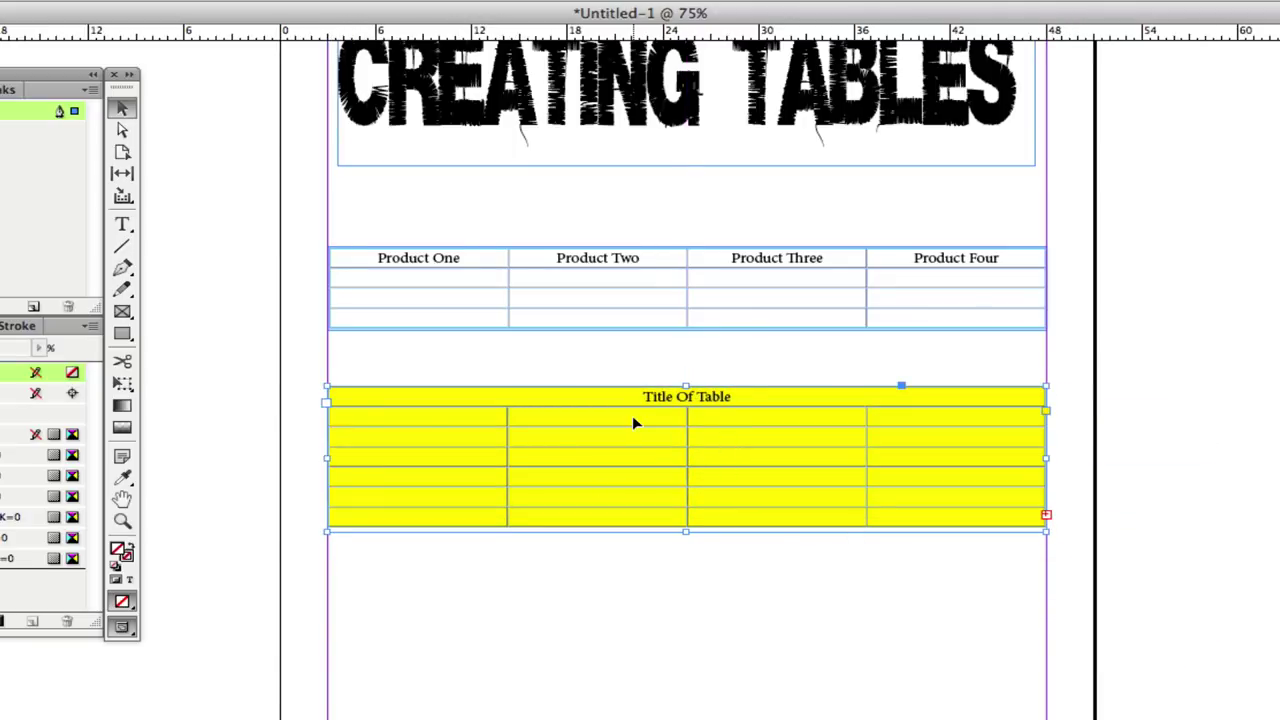
pyautogui.doubleClick(826, 494)
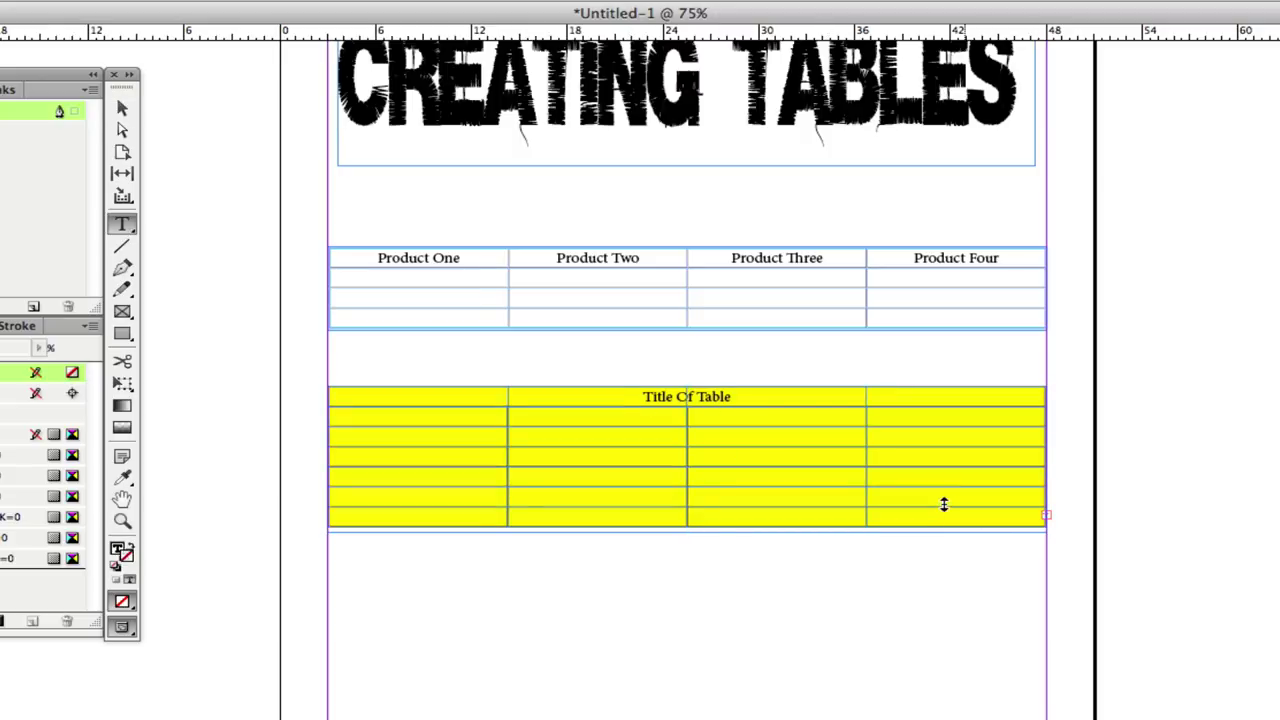
pyautogui.hotkey('ctrl', 'z')
pyautogui.hotkey('ctrl', 'shift', 'z')
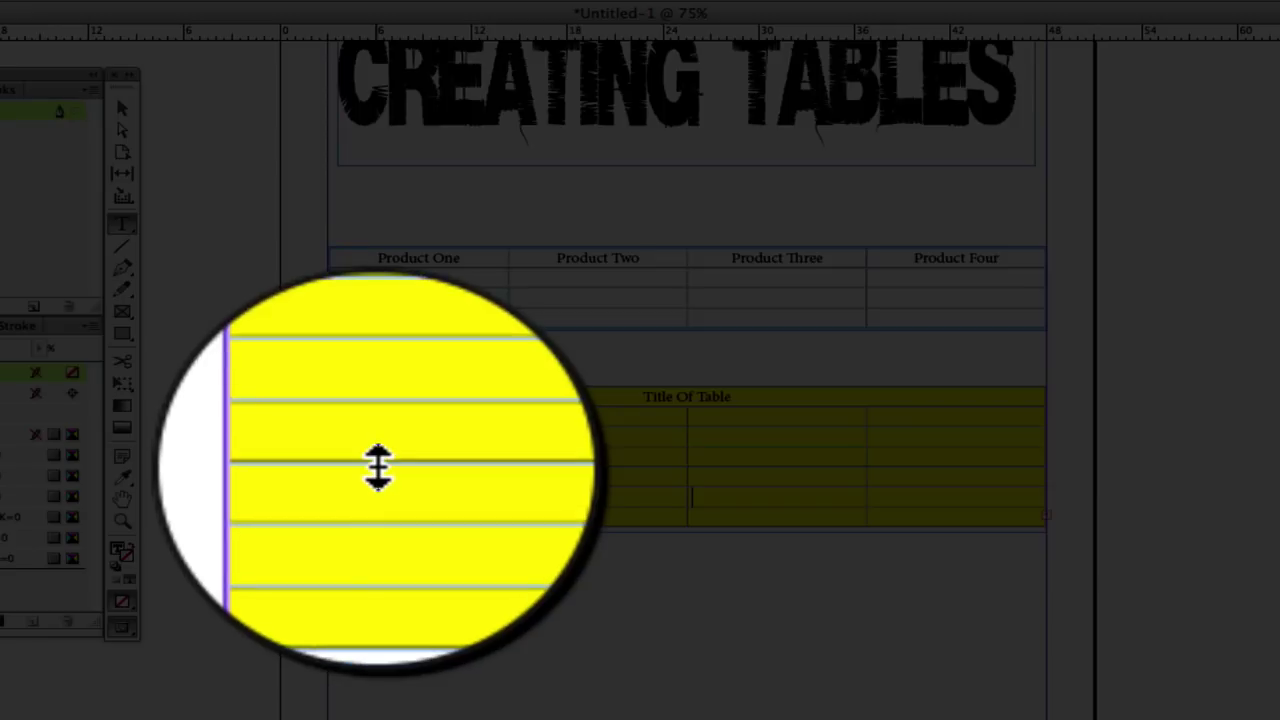
# Drag the yellow table's row borders until its six body rows are equally tall.
pyautogui.moveTo(397, 466); pyautogui.dragTo(396, 475)
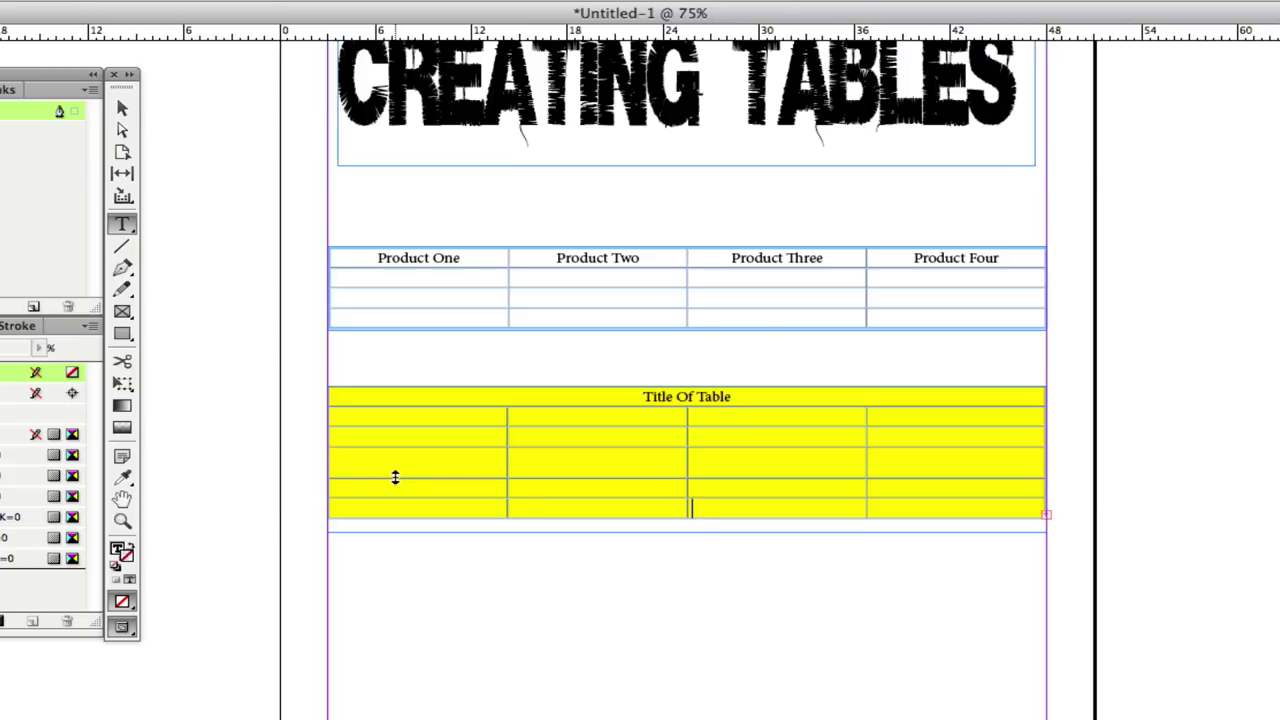
pyautogui.moveTo(395, 477); pyautogui.dragTo(394, 467)
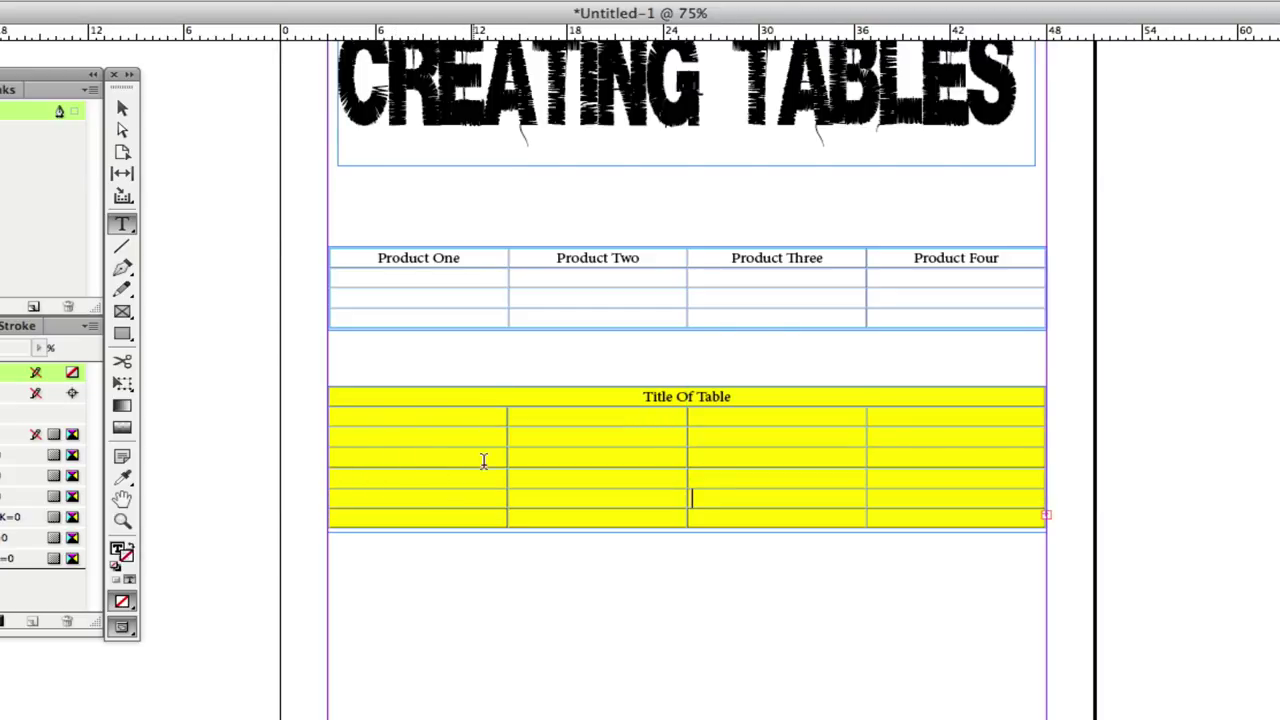